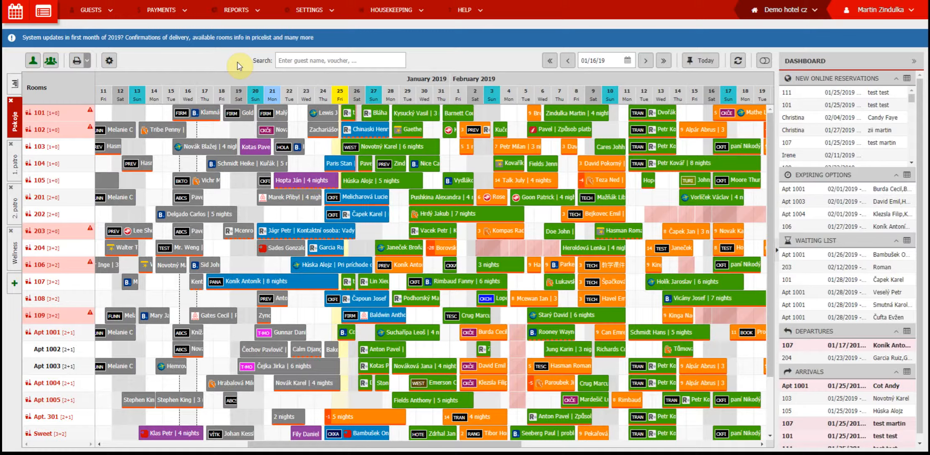
Open the hotel's services settings and start a new service named "Late check-out".
click(309, 10)
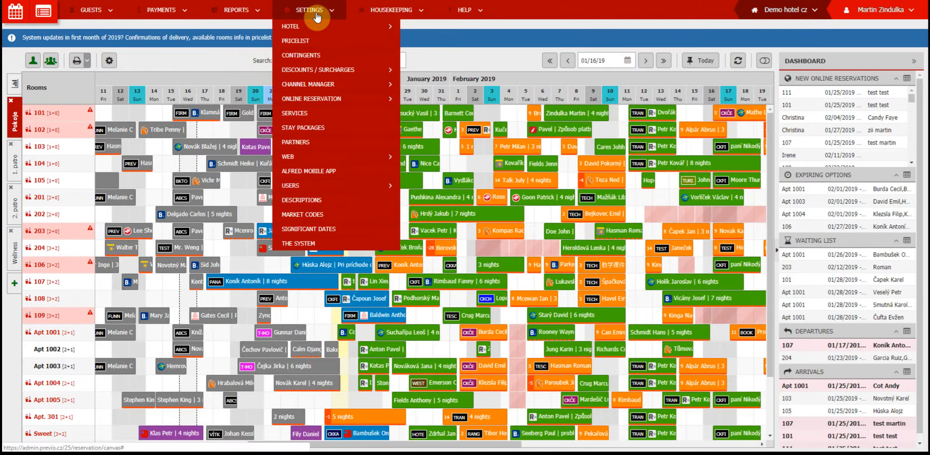
click(317, 114)
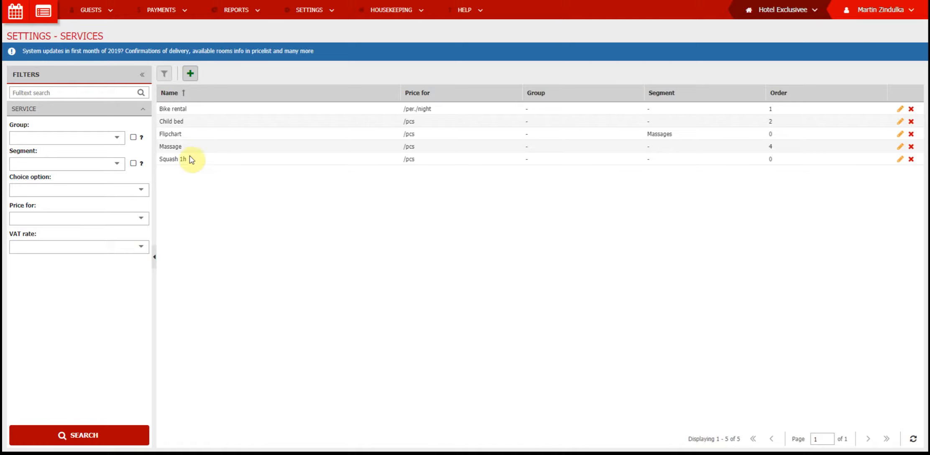
click(190, 76)
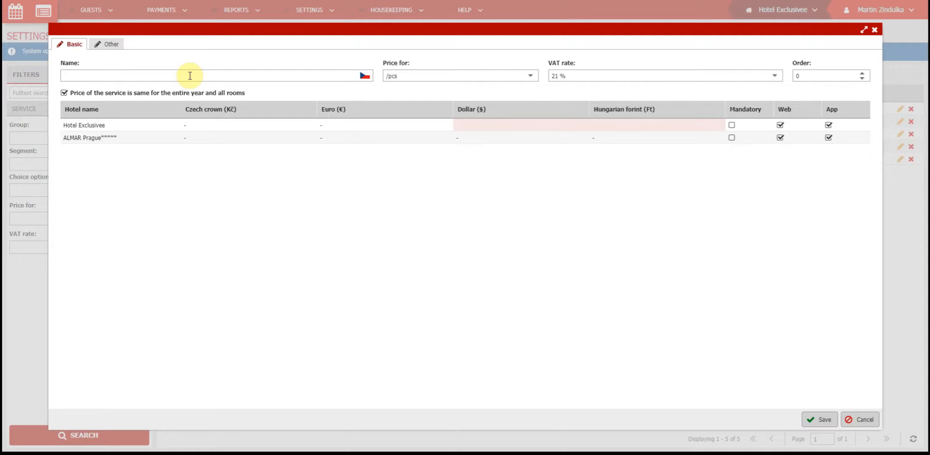
click(106, 75)
text(Late check-out)
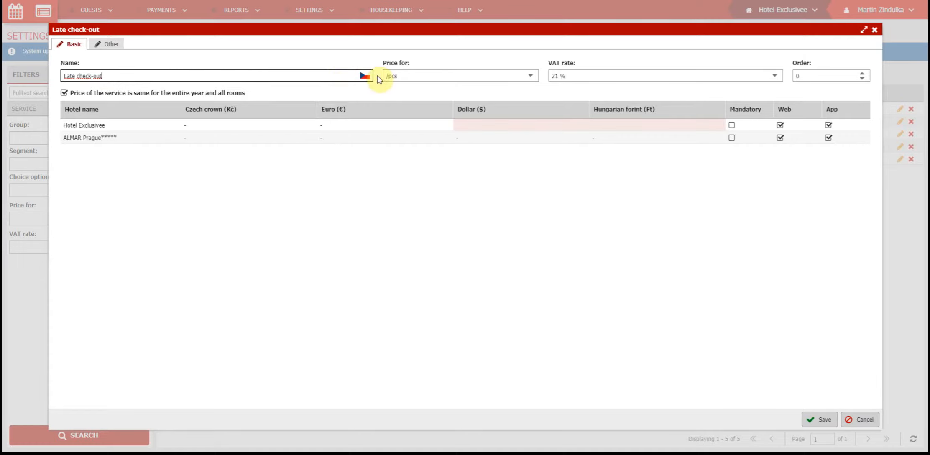
Review the language versions available for the service name and save them without adding translations.
click(366, 78)
click(366, 77)
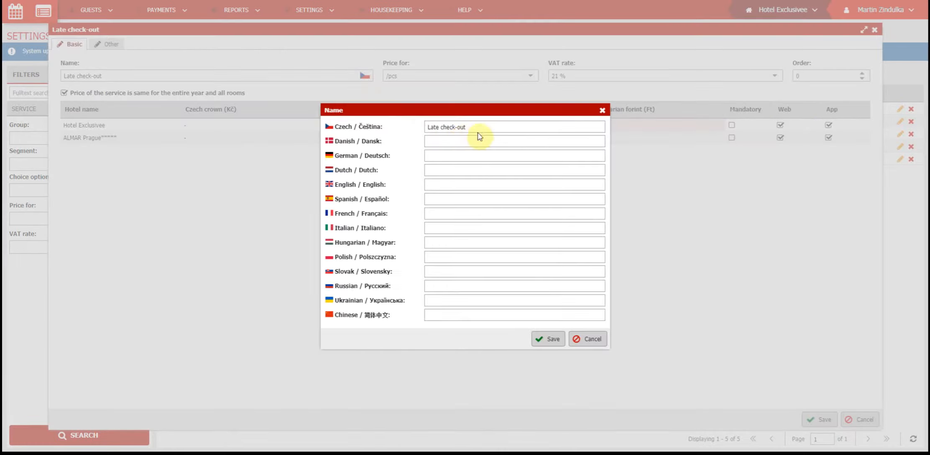
click(550, 338)
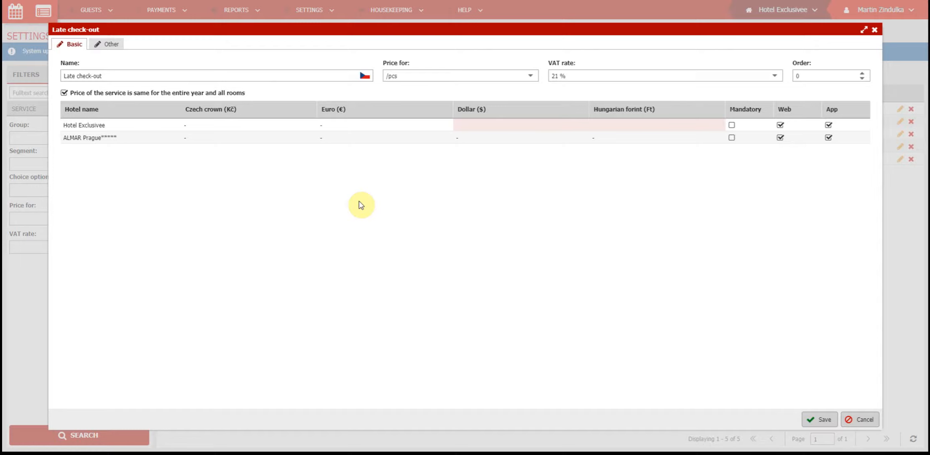
Review the price basis options, keep /pcs, and set the service's order to 1.
click(530, 75)
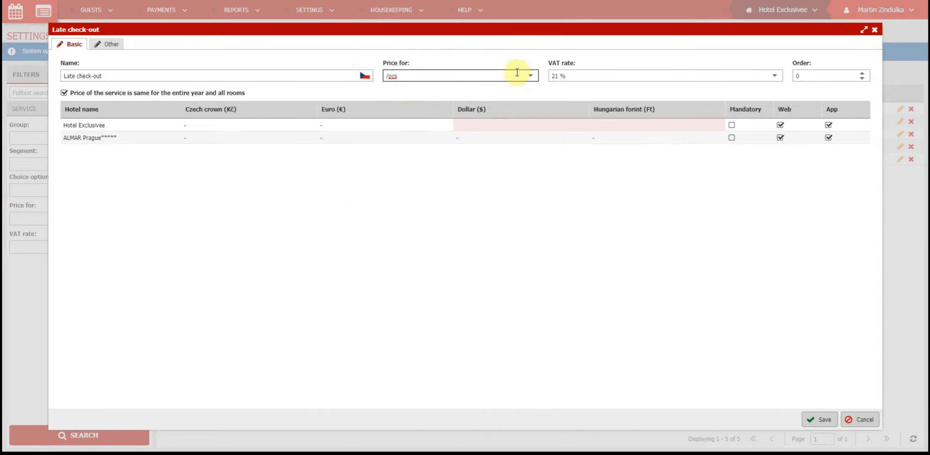
click(530, 75)
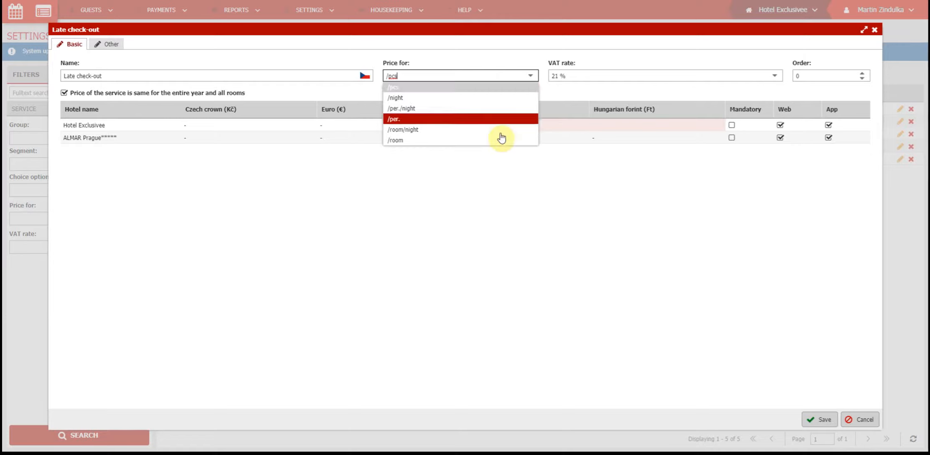
click(527, 54)
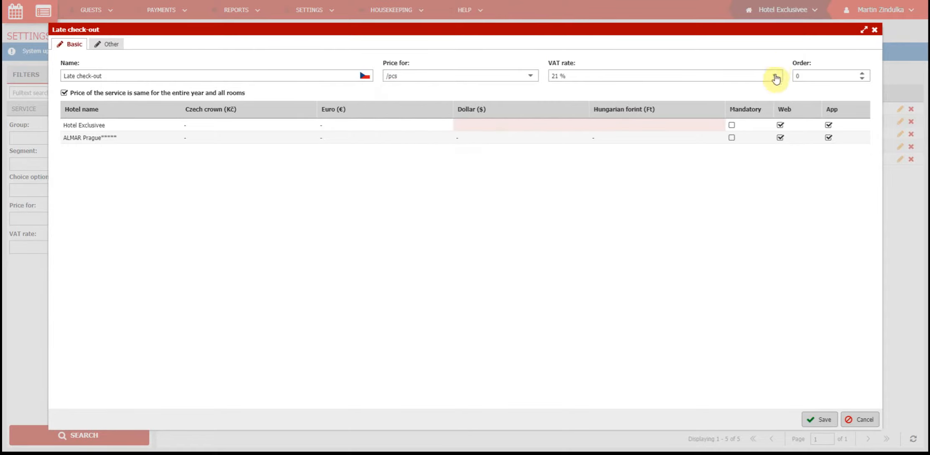
click(862, 73)
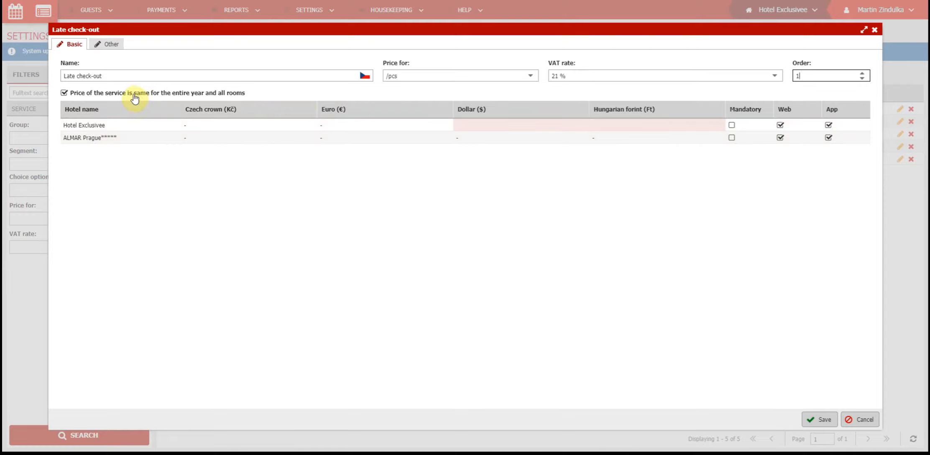
Keep one price for the entire year and all rooms, and price the service at 500 Kč and €25 for Hotel Exclusivee.
click(187, 96)
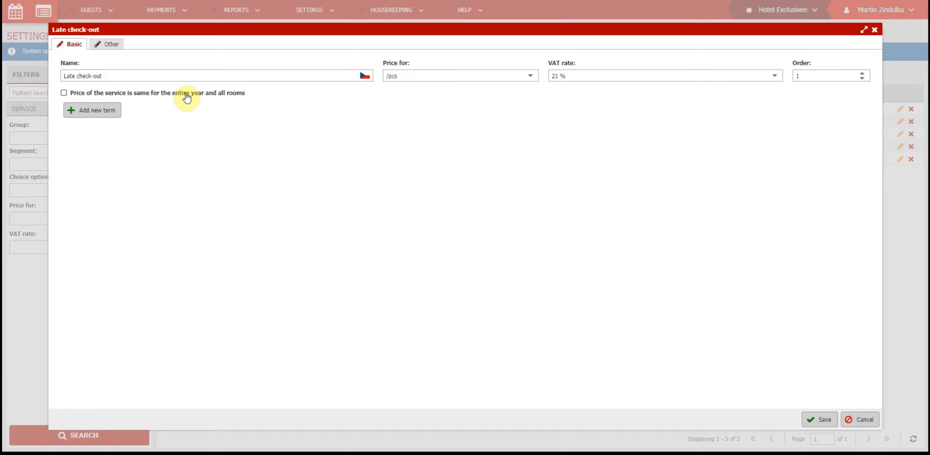
click(187, 96)
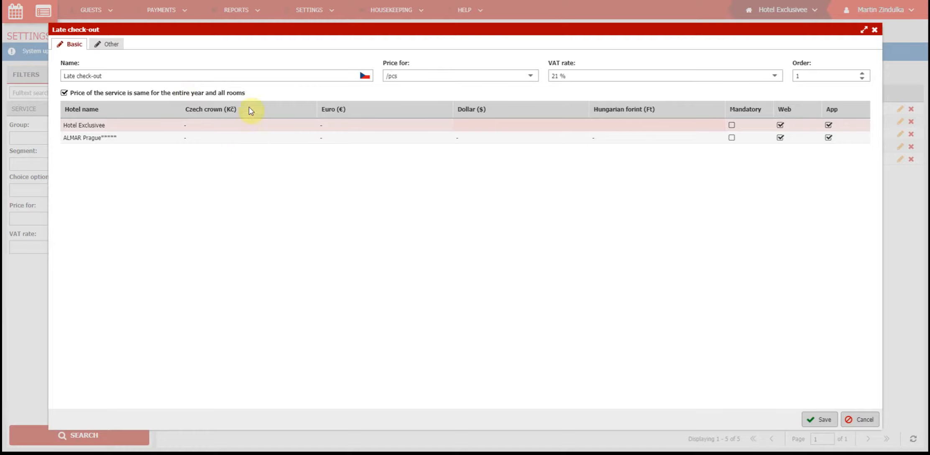
click(245, 125)
text(500)
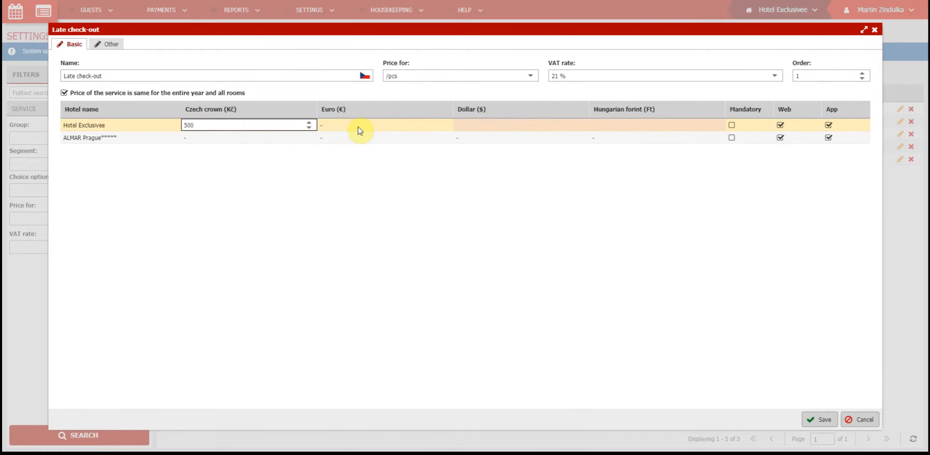
click(358, 129)
click(400, 127)
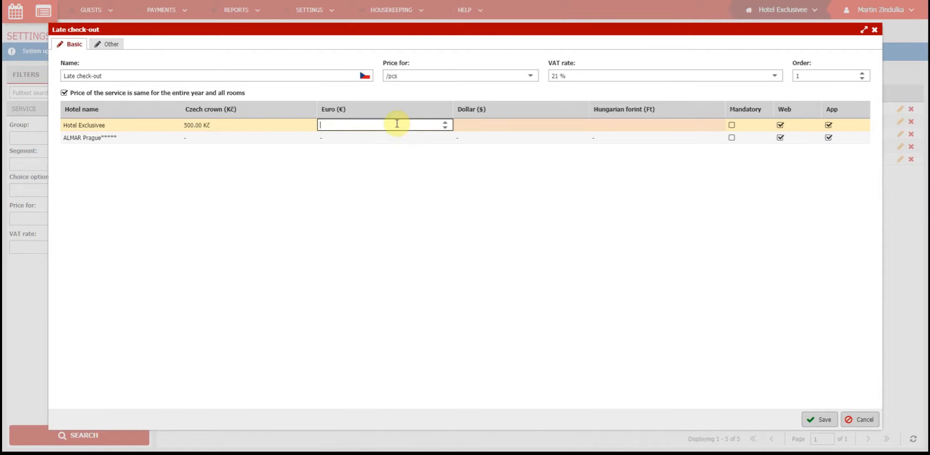
text(25)
click(401, 183)
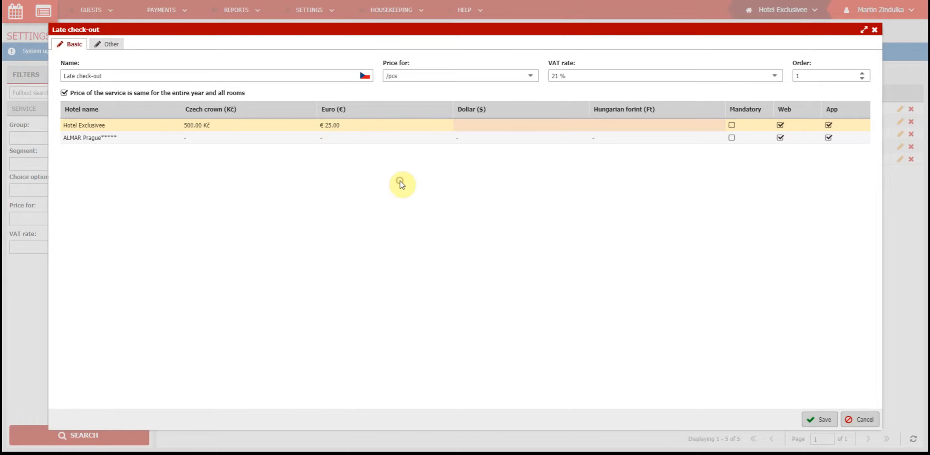
Turn off the uniform price for the year and all rooms, and add a new term from 01/25/19 to 03/31/19.
click(152, 96)
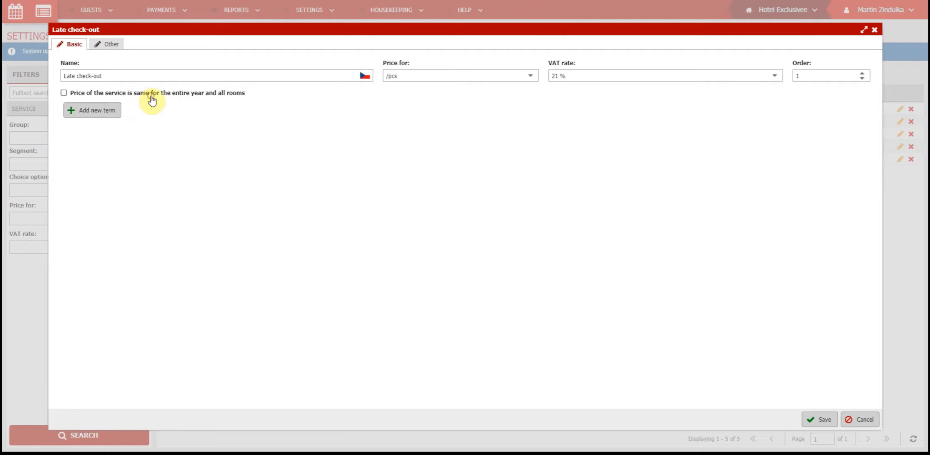
click(118, 115)
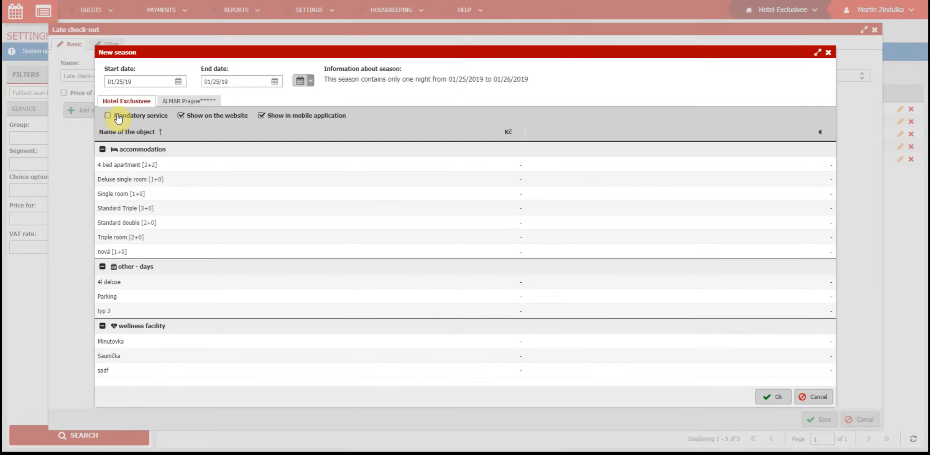
click(273, 81)
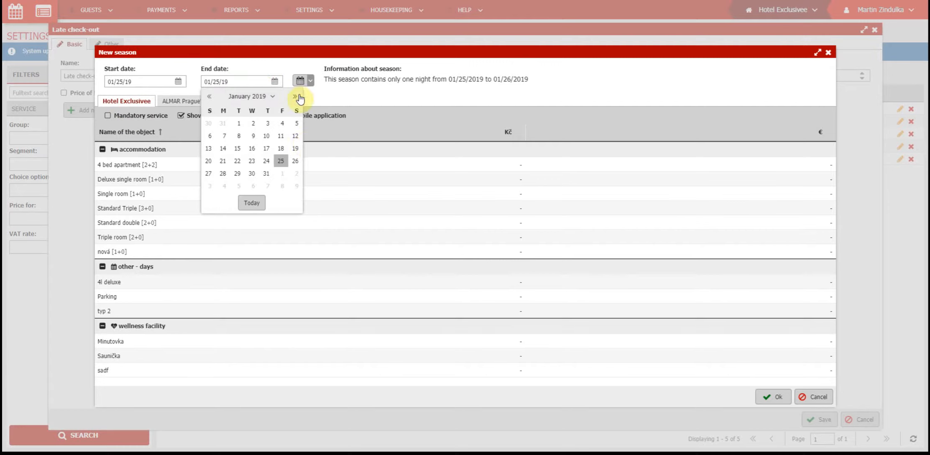
click(295, 97)
click(295, 96)
click(215, 187)
Price the 4 bed apartment, Deluxe single room and Standard Triple at 100 Kč each in the new season and confirm it.
click(444, 163)
text(100)
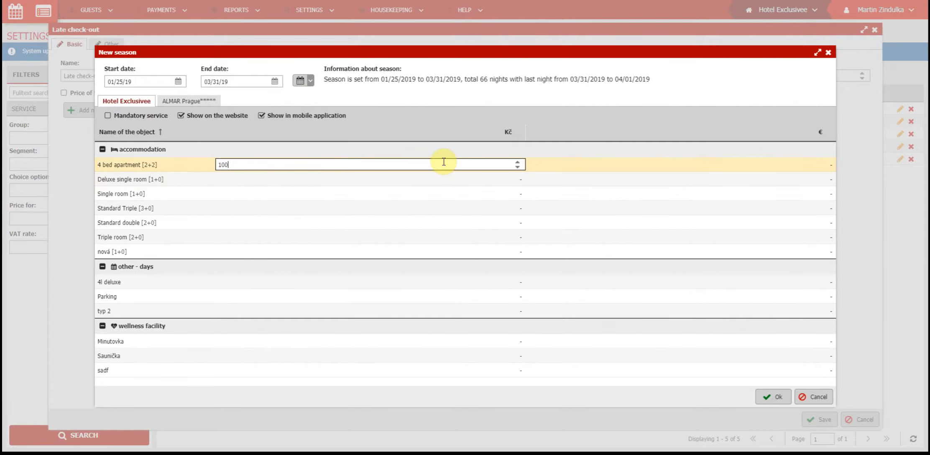
key(Tab)
text(100)
key(Tab)
key(Tab)
text(100)
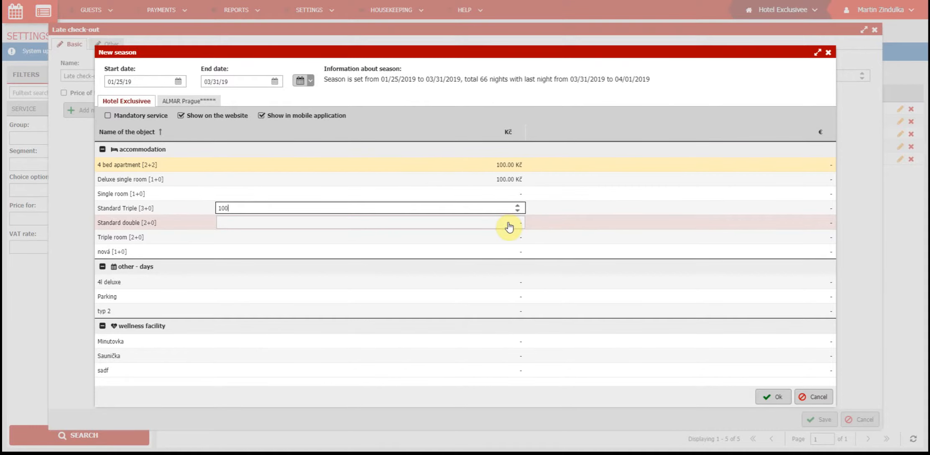
click(776, 400)
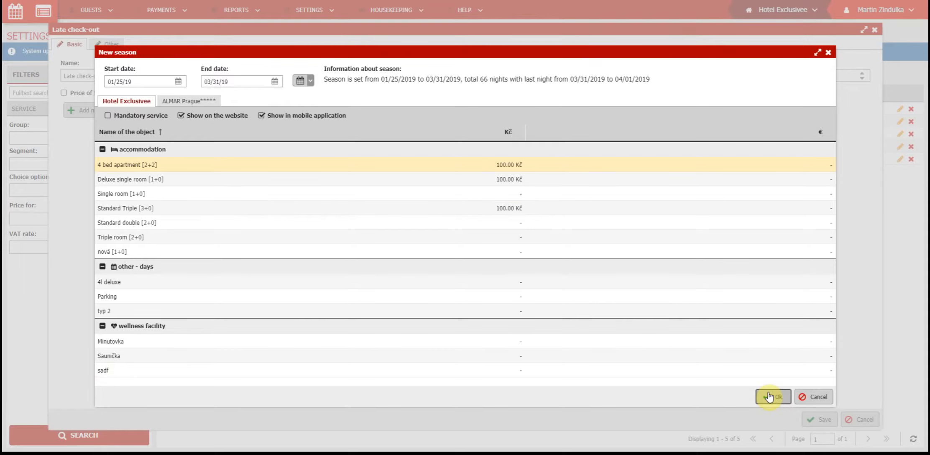
click(769, 397)
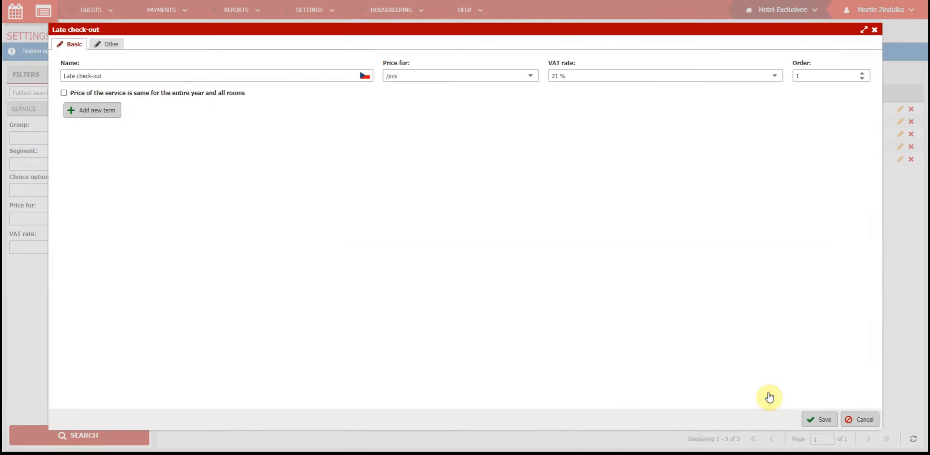
Add a 04/04/2019 to 06/29/2019 term at 500 Kč for the first four accommodation types, and switch back to the uniform yearly price.
click(92, 110)
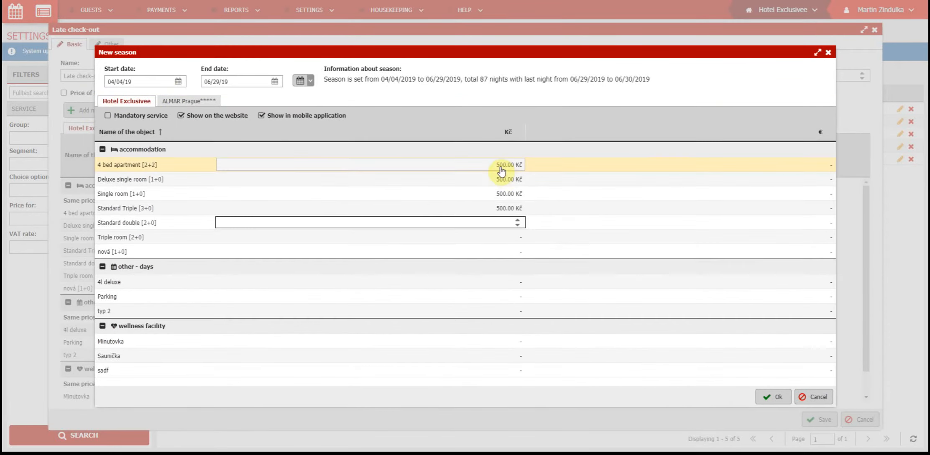
click(774, 396)
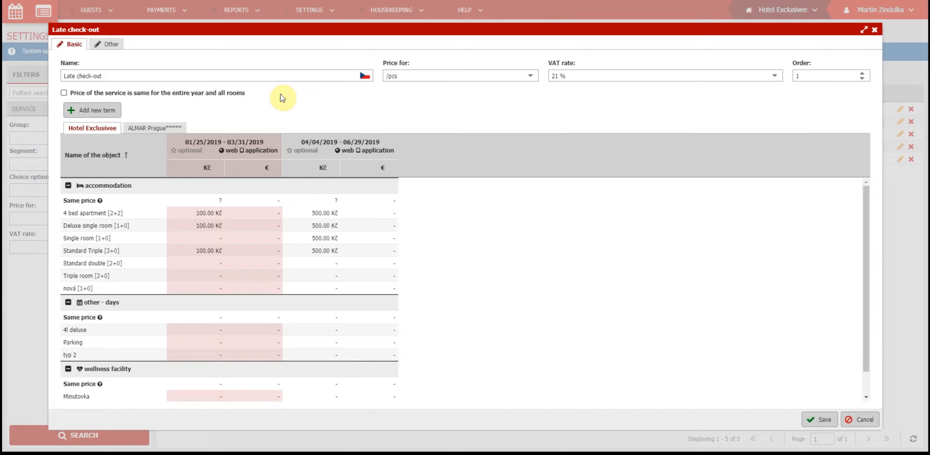
click(218, 96)
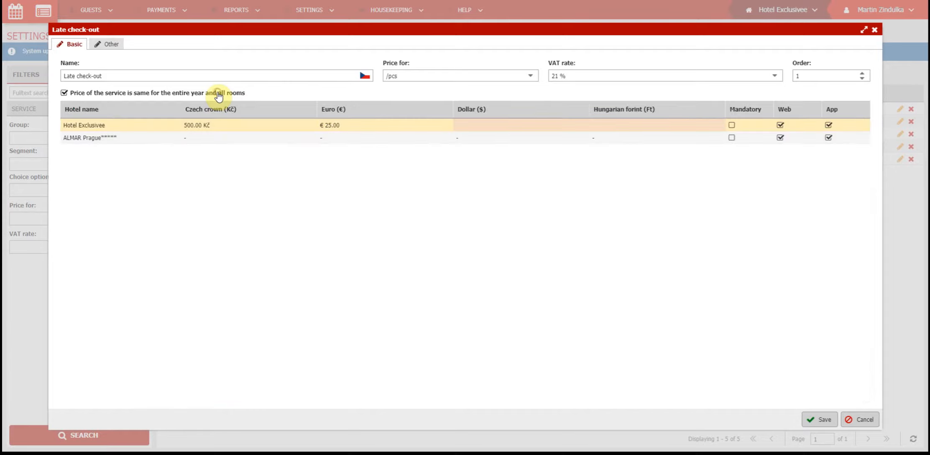